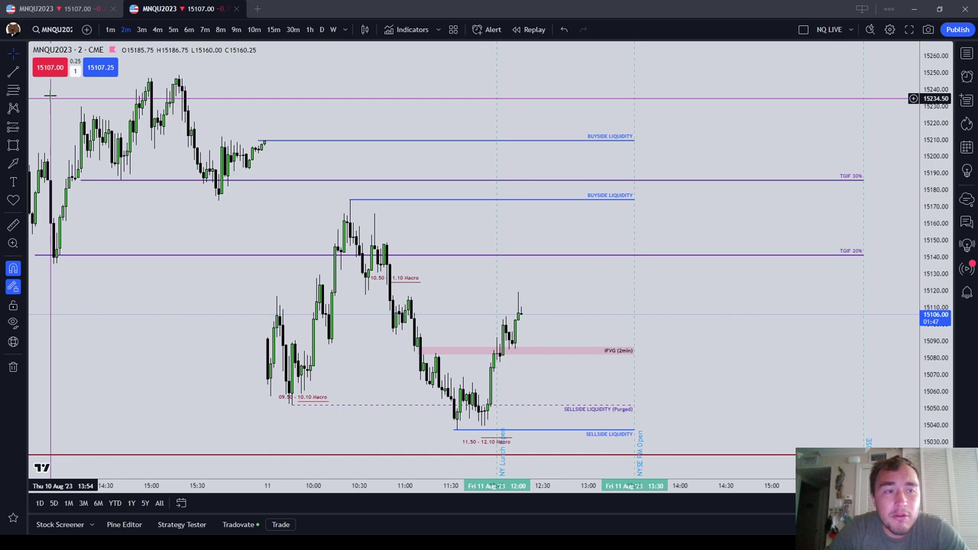
Show the Tradovate account summary panel beneath the MNQU2023 2-minute chart.
left_click(250, 524)
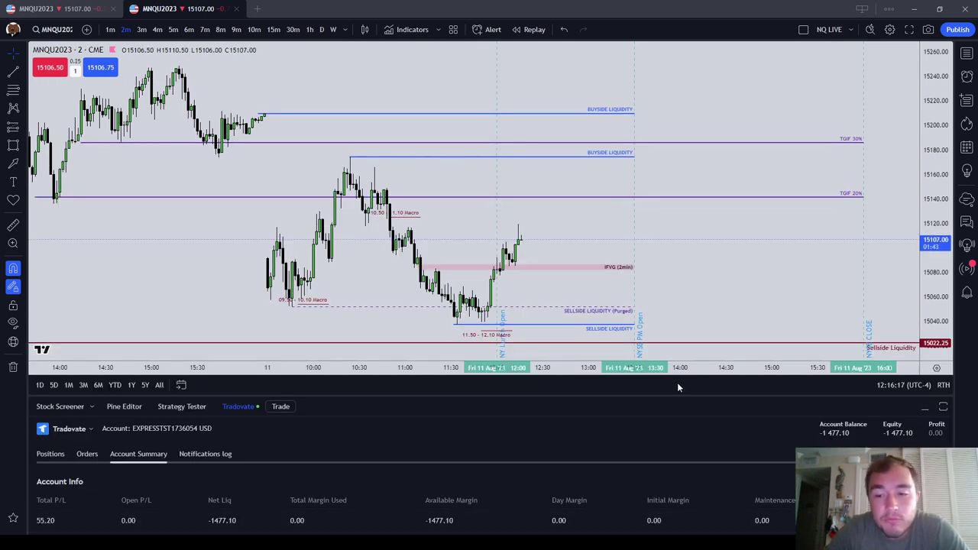
Hide the Tradovate account panel so the annotated MNQU2023 chart fills the window.
left_click(927, 409)
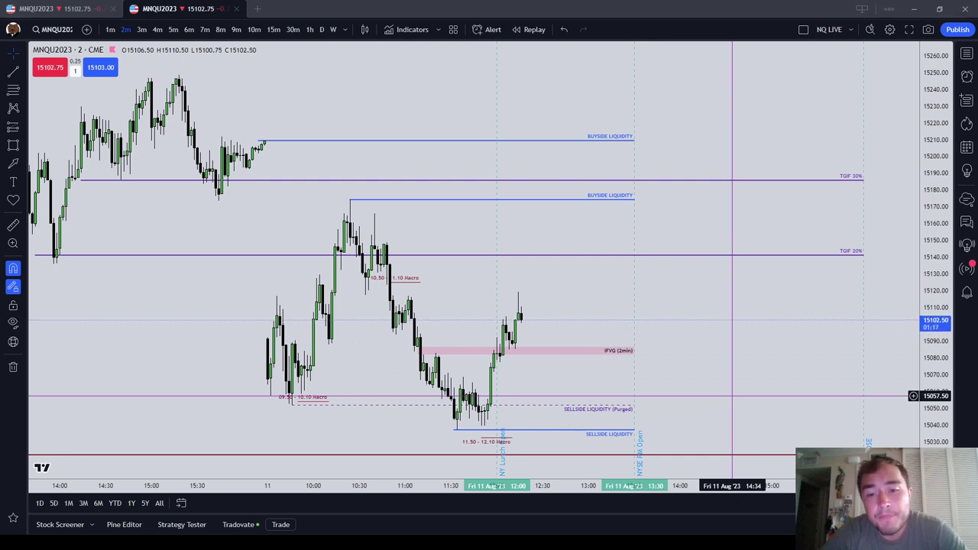
Zoom into and pan to the recent MNQ candles.
scroll(767, 388, "up", 1)
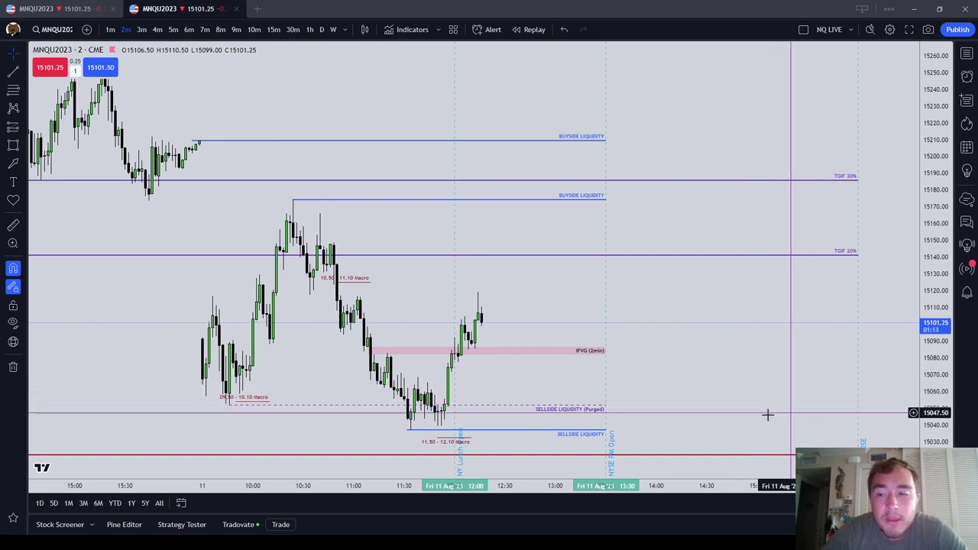
left_click_drag(650, 395, 756, 397)
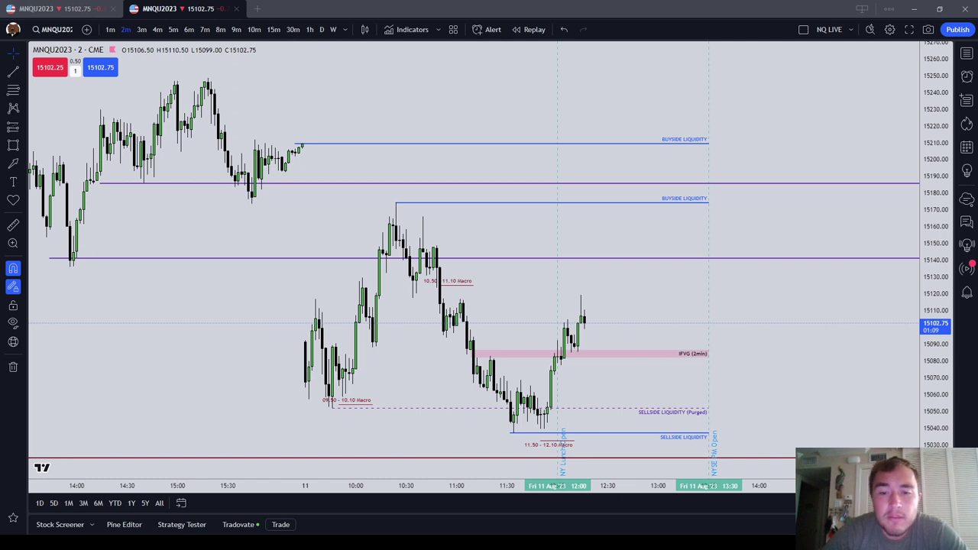
scroll(901, 416, "up", 2)
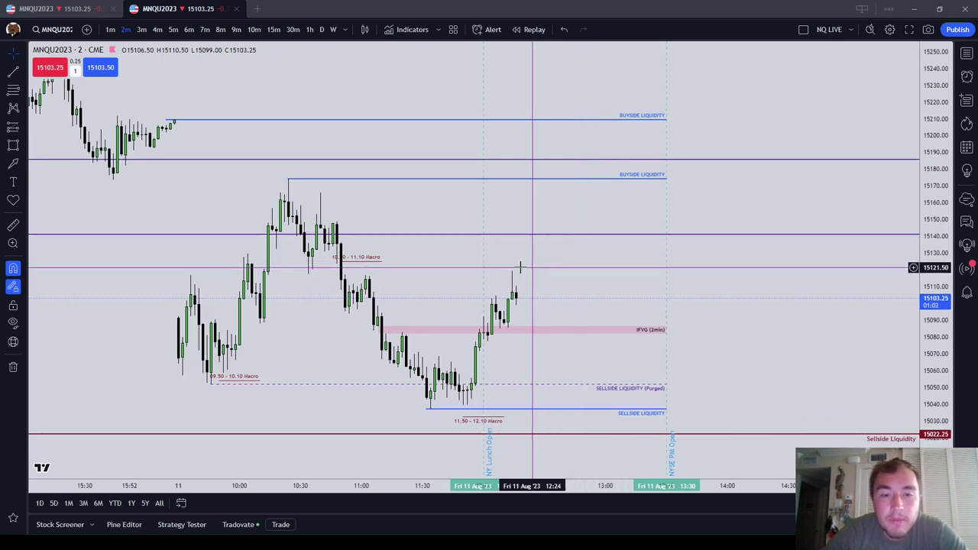
Inspect the IFVG (2min) zone near 15083 by selecting and deselecting it.
left_click(385, 329)
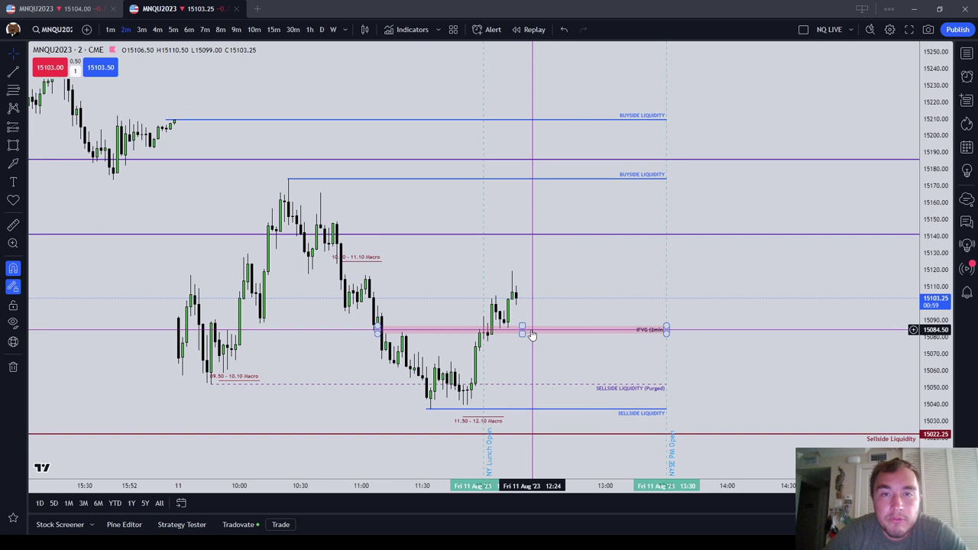
left_click(505, 386)
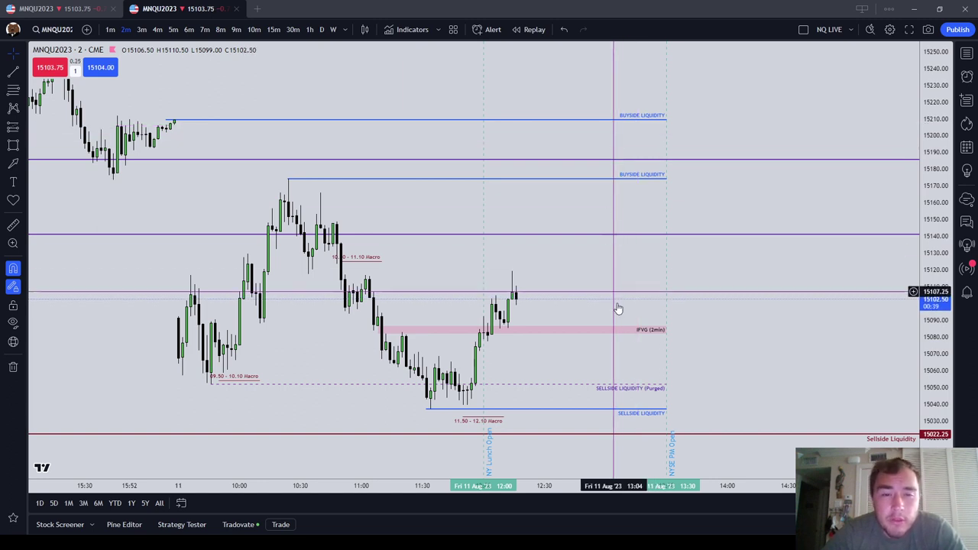
left_click(553, 332)
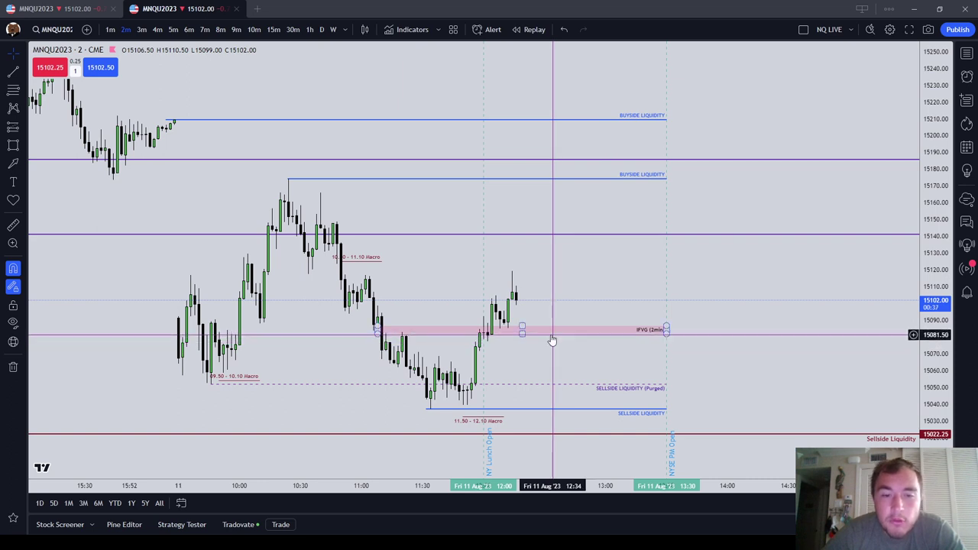
left_click(559, 338)
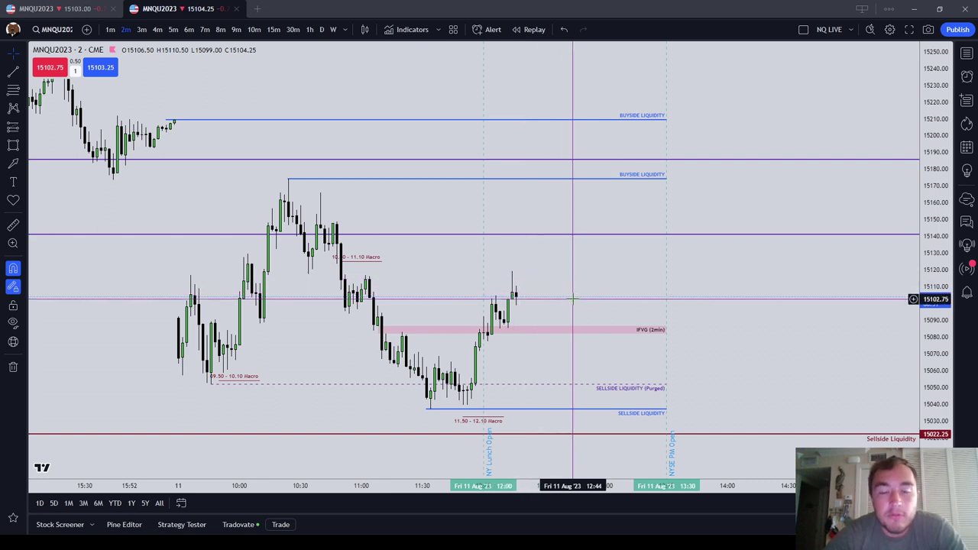
left_click(577, 335)
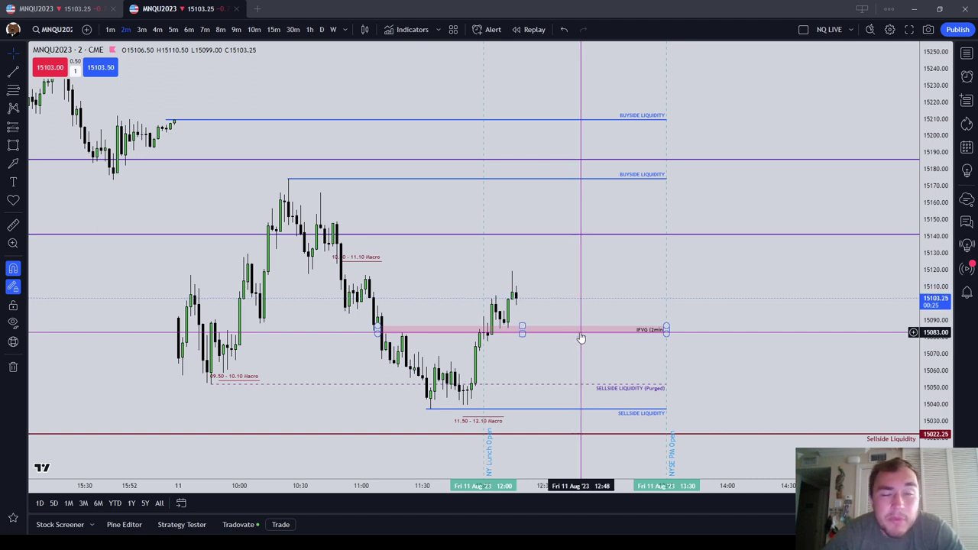
left_click(537, 293)
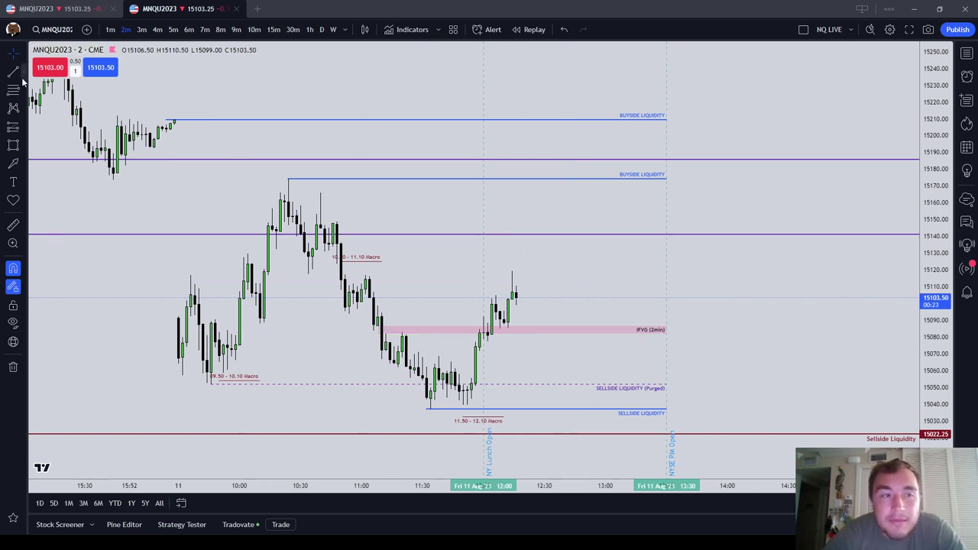
Circle the 10:30 high and the 09:50 and 11:50–12:10 lows in red, adding short red lines.
left_click(26, 166)
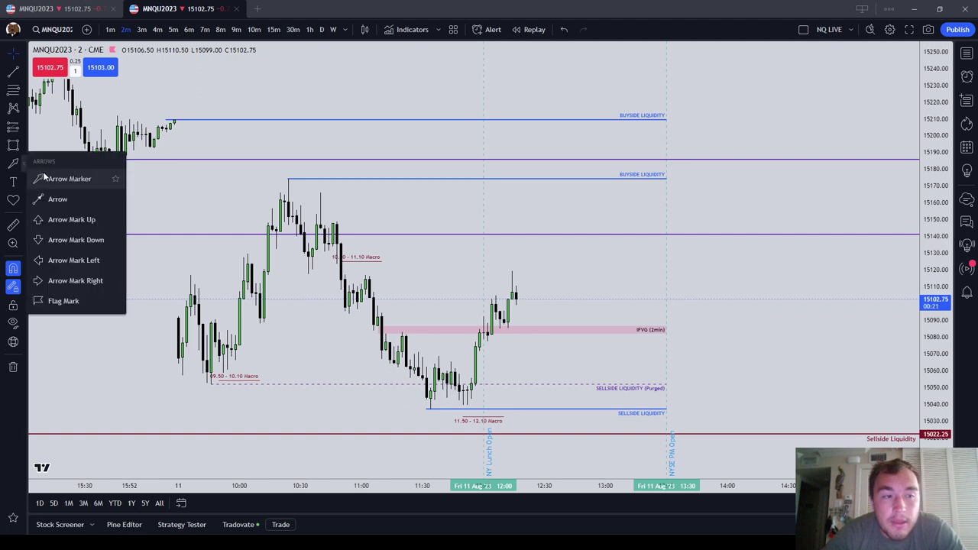
left_click(27, 150)
left_click(50, 162)
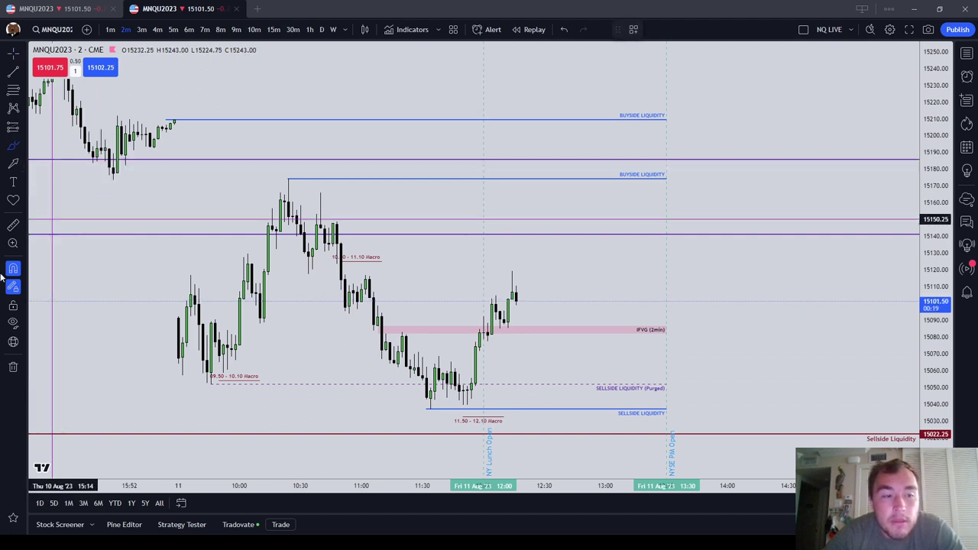
mouse_move(321, 169)
left_mouse_down()
mouse_move(280, 165)
mouse_move(321, 168)
left_mouse_up()
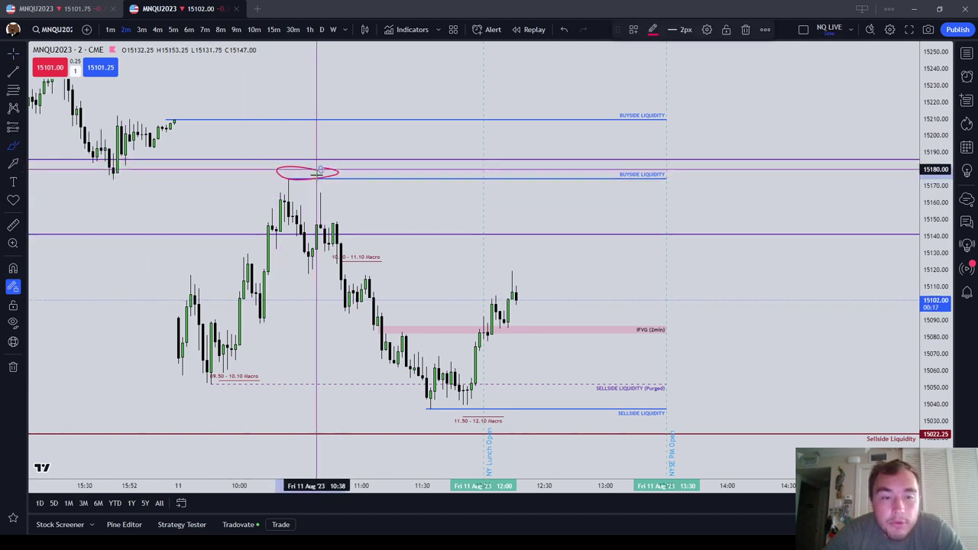
mouse_move(228, 387)
left_mouse_down()
mouse_move(187, 390)
mouse_move(227, 389)
left_mouse_up()
left_click_drag(449, 415, 426, 415)
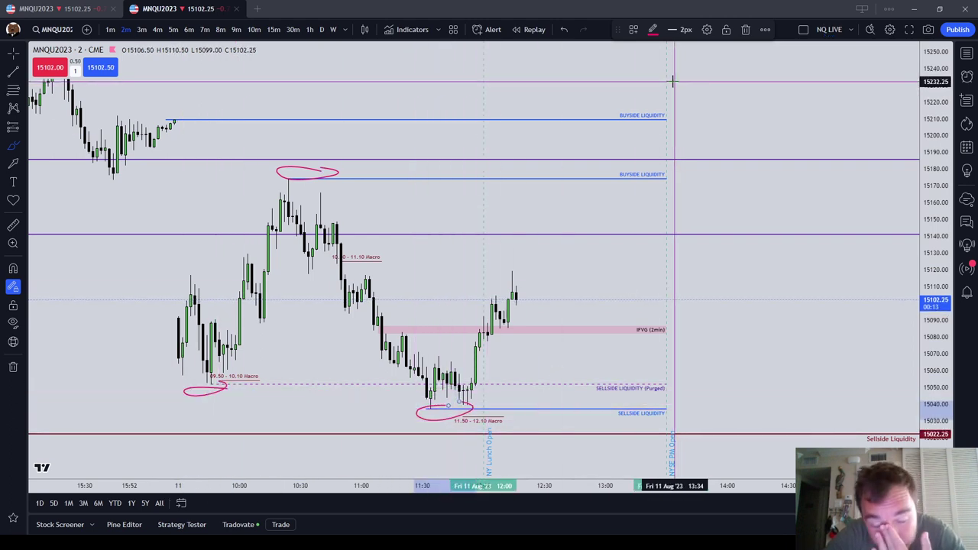
left_click_drag(448, 398, 475, 396)
left_click_drag(284, 188, 333, 188)
Delete the red circles and short red lines, including the line at the 11:50 low.
left_click(746, 30)
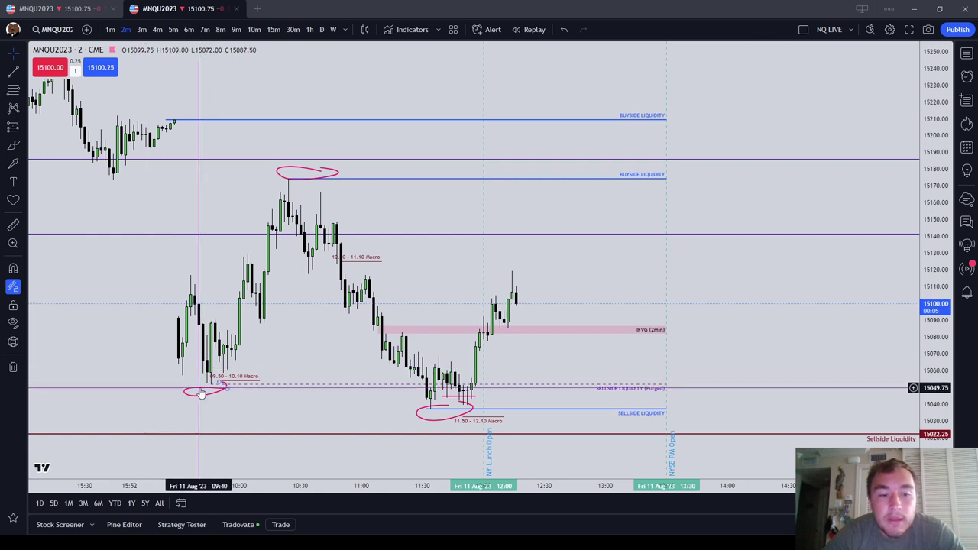
left_click(226, 388)
left_click(745, 30)
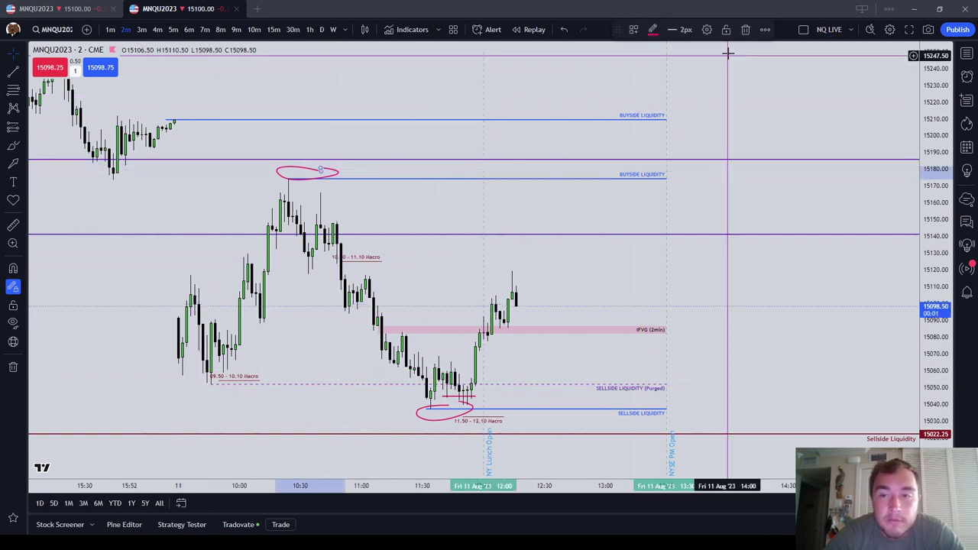
left_click(745, 30)
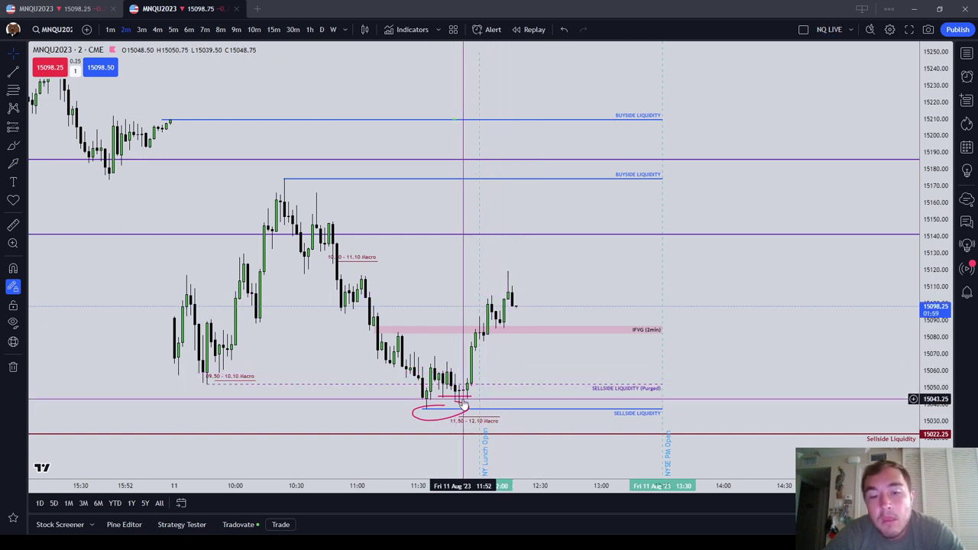
left_click(540, 330)
left_click(441, 419)
left_click(745, 30)
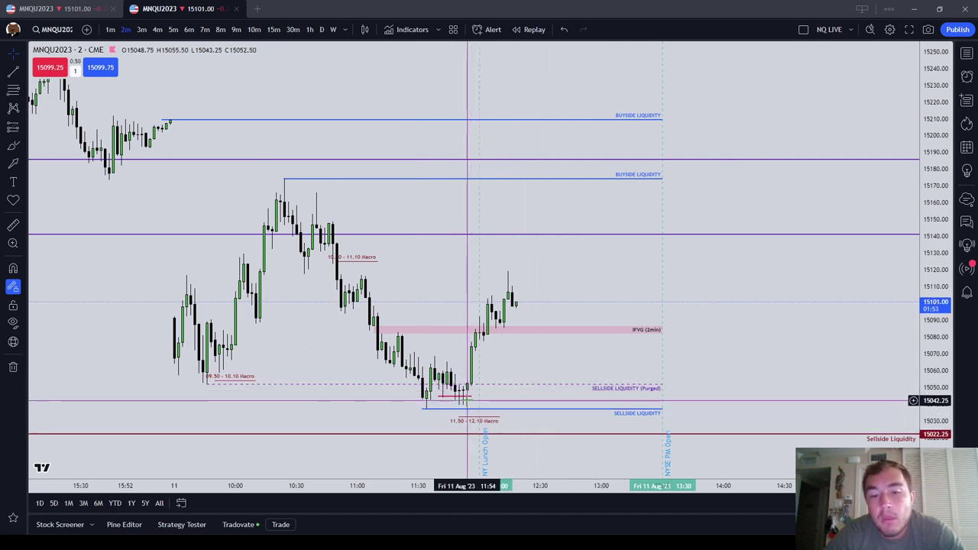
left_click(468, 396)
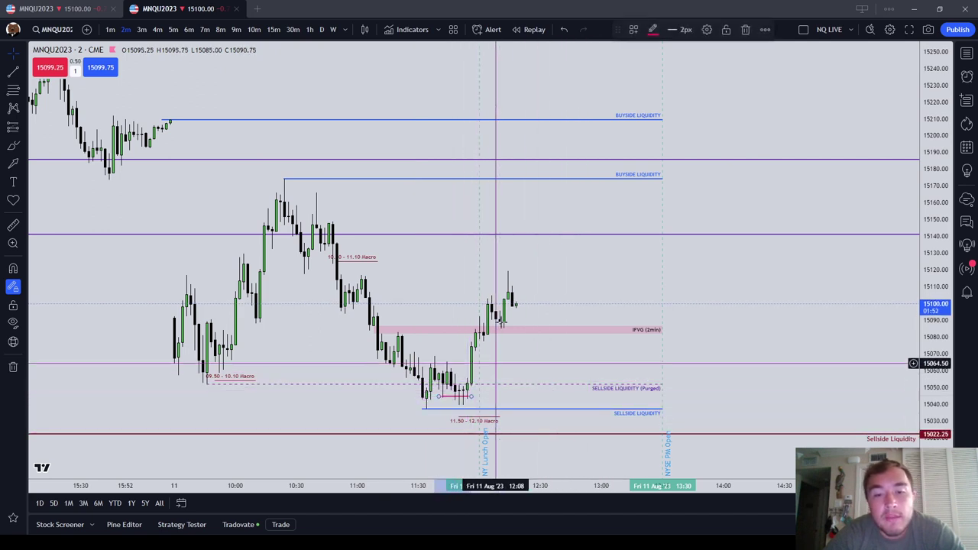
left_click(745, 30)
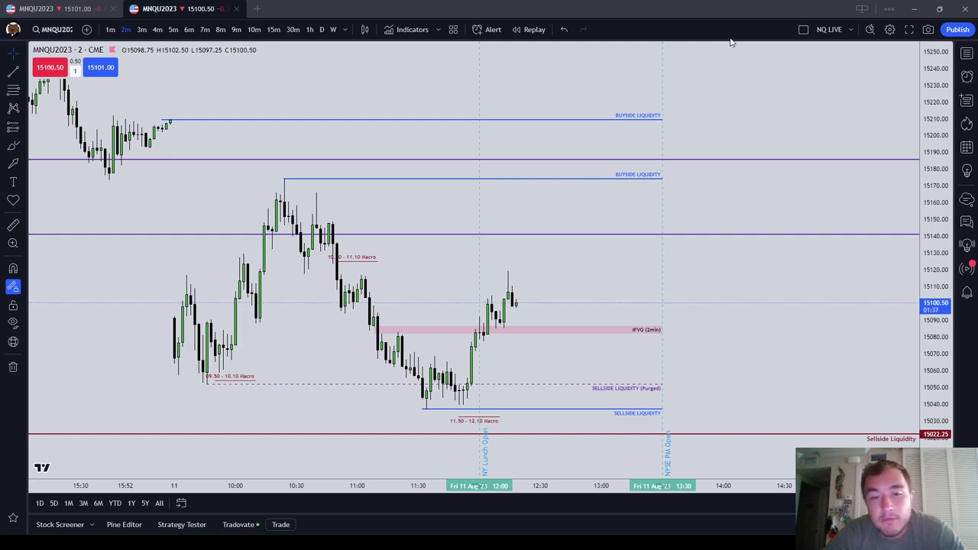
Draw a Fib retracement from the recent candle up to the recent high.
left_click(13, 89)
key("ctrl")
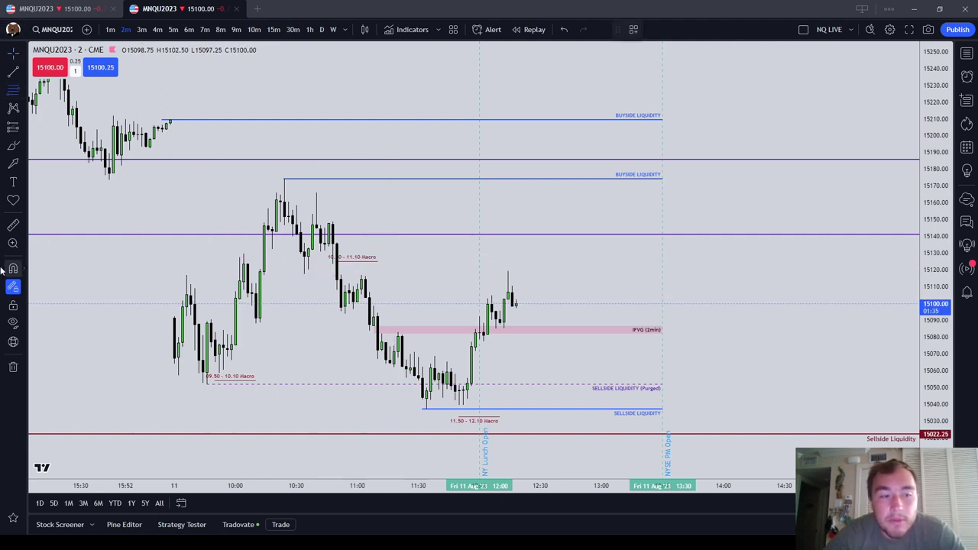
left_click(509, 291)
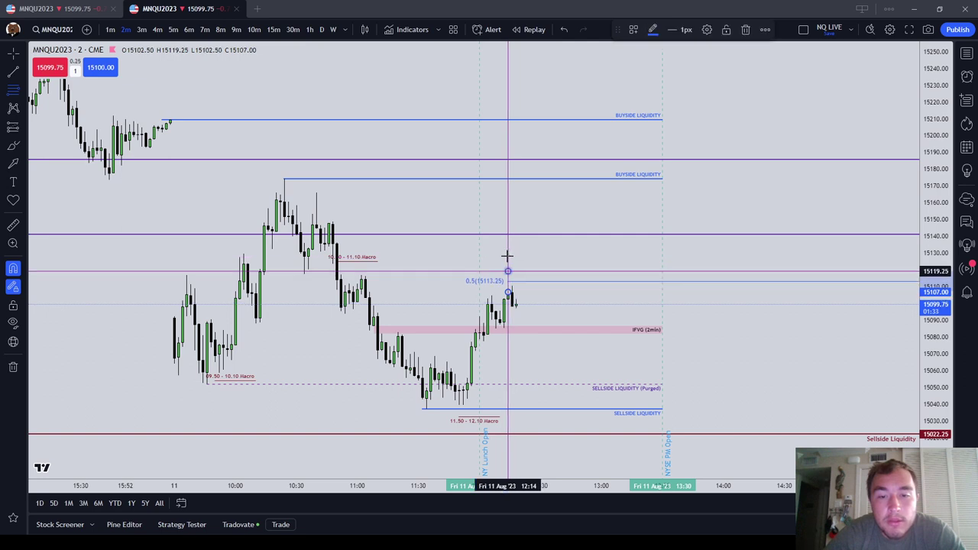
left_click(507, 273)
left_click(541, 278)
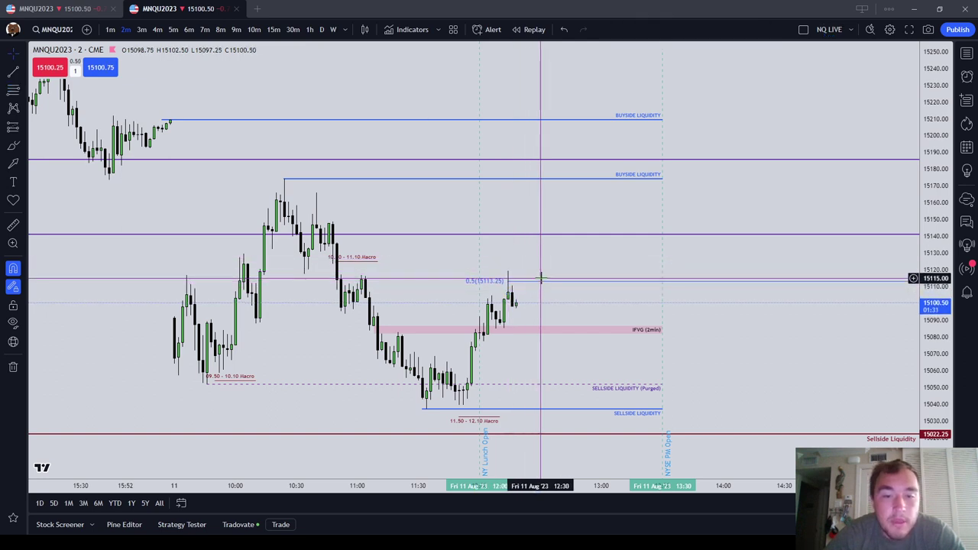
Sell 3 MNQ contracts at 15100.00, add a 3-contract buy stop at 15114.50, and delete the fib.
left_click(75, 71)
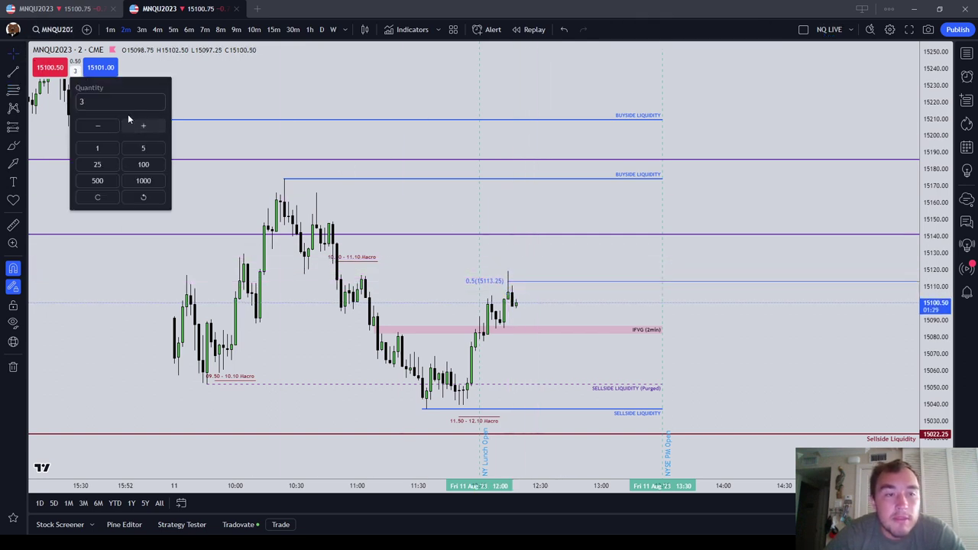
left_click(50, 67)
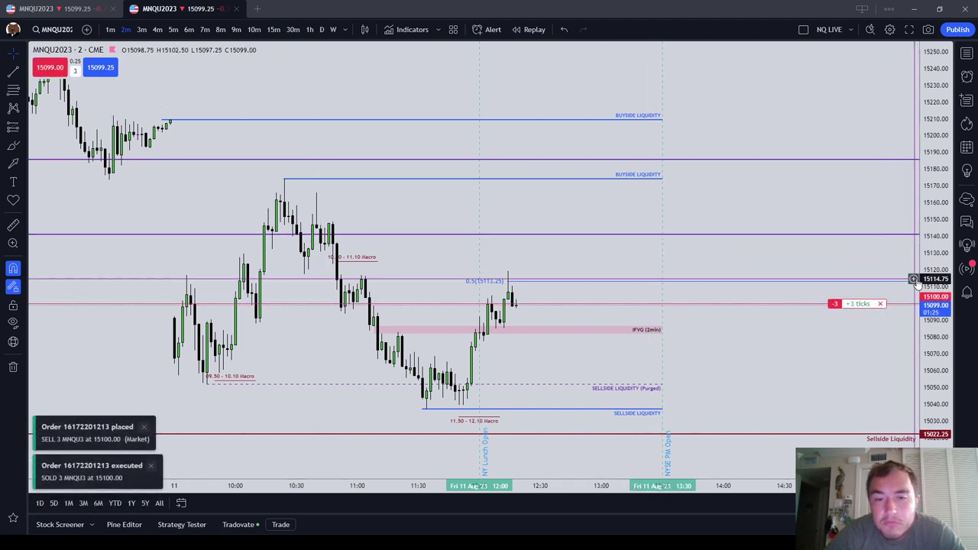
left_click(915, 280)
left_click(851, 334)
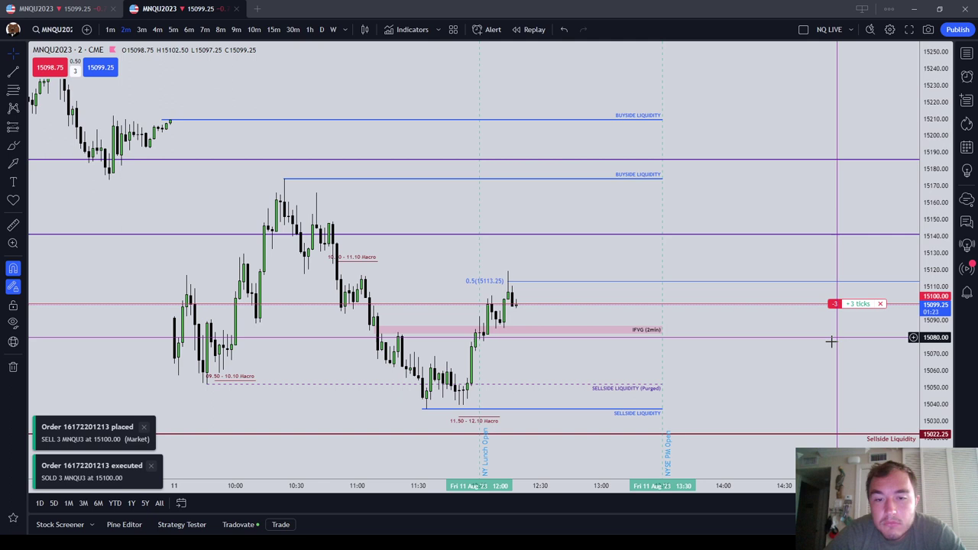
left_click(482, 284)
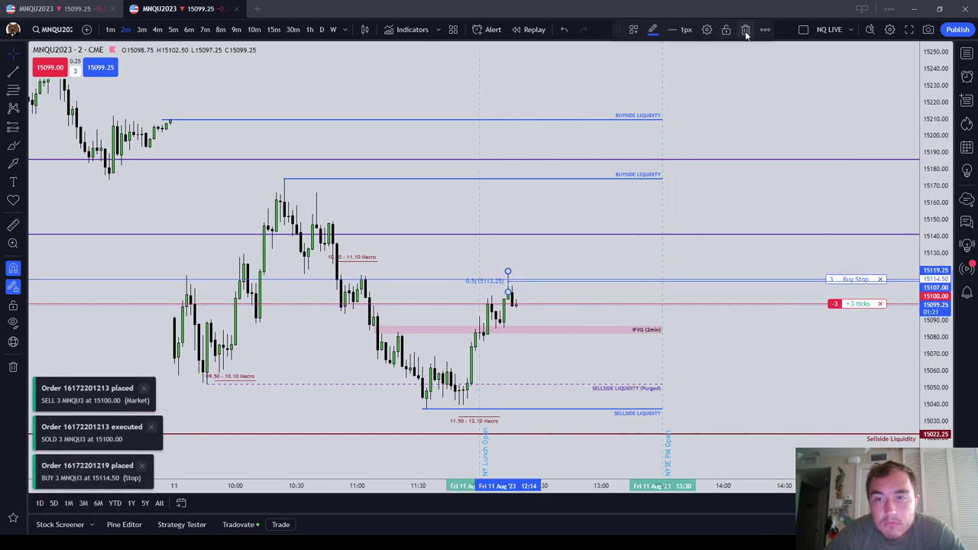
key("Delete")
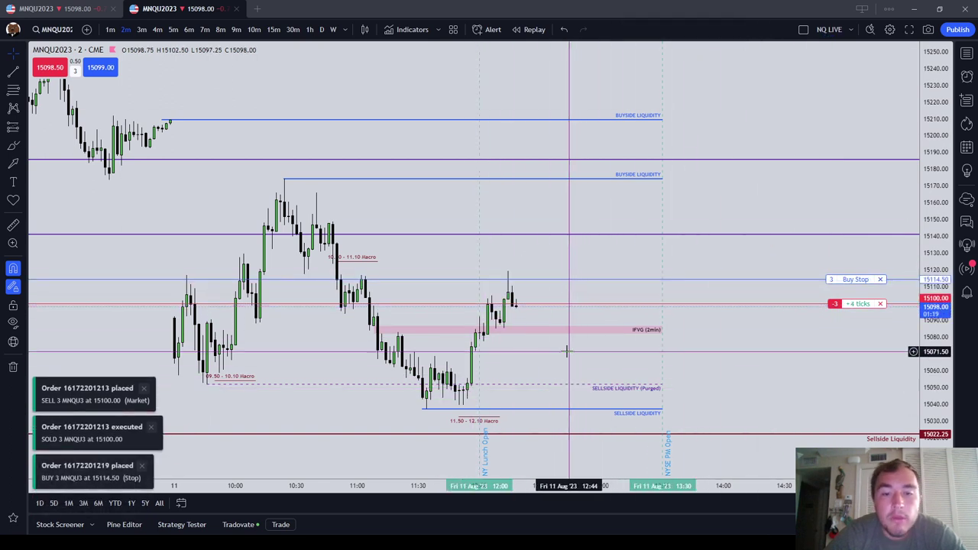
Short 1 contract at market on the 1-minute chart and draw a fib to the recent high.
left_click_drag(568, 349, 553, 318)
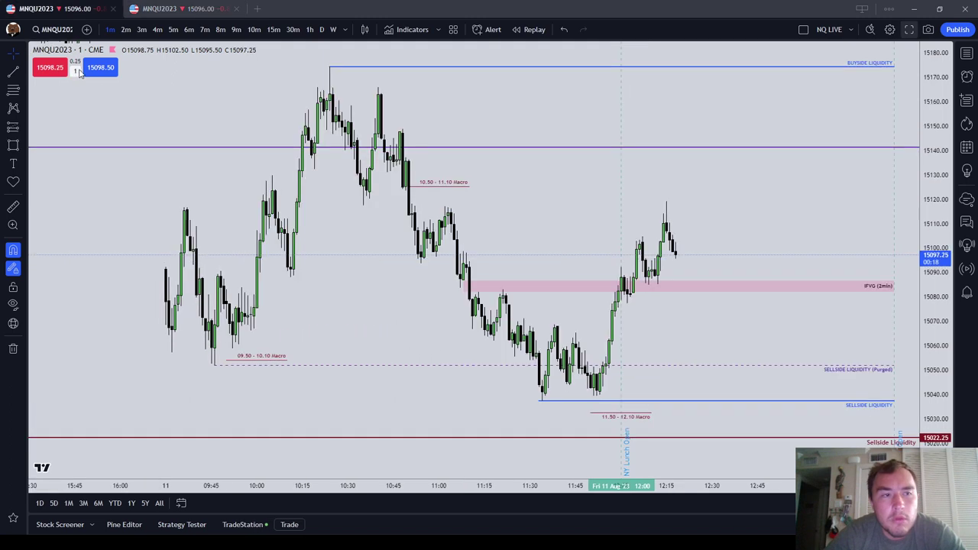
left_click_drag(802, 219, 680, 240)
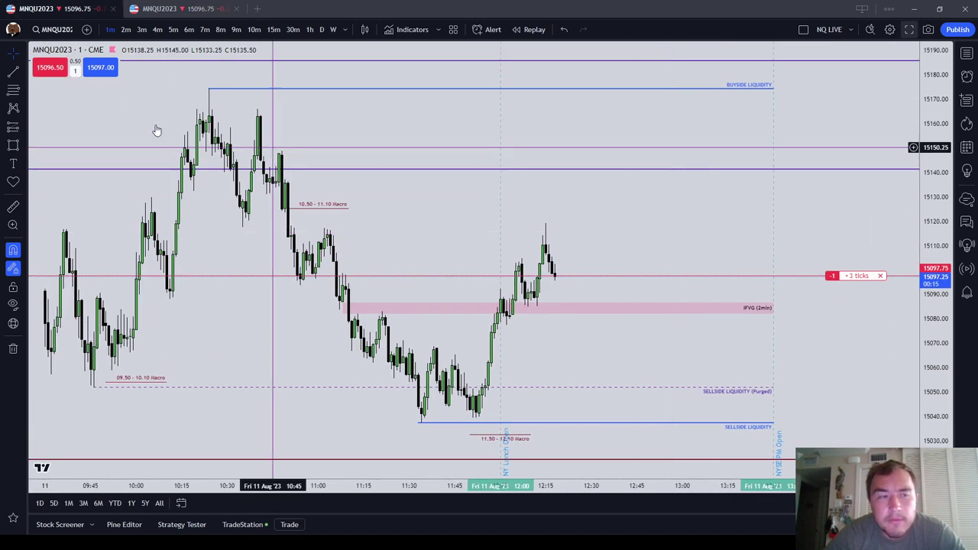
left_click(13, 90)
left_click(556, 241)
left_click(546, 224)
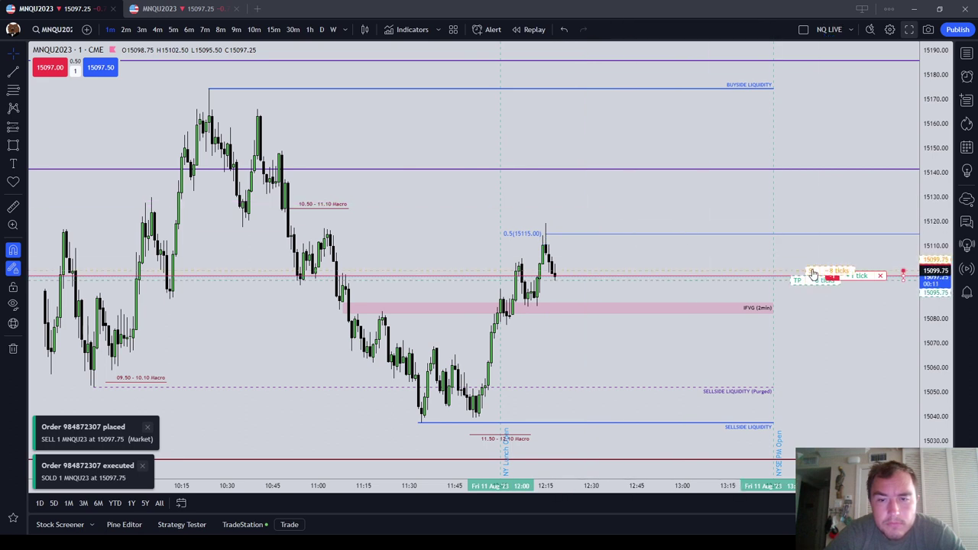
Set the short's stop at 15115.75 and target at 15079.75, then return to the 2-minute chart.
left_click_drag(808, 275, 810, 237)
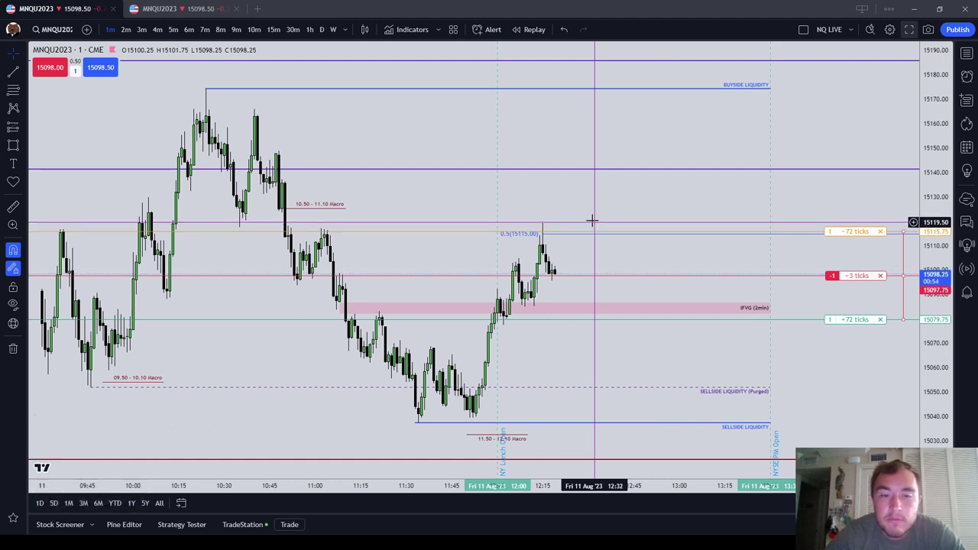
scroll(574, 349, "down", 3)
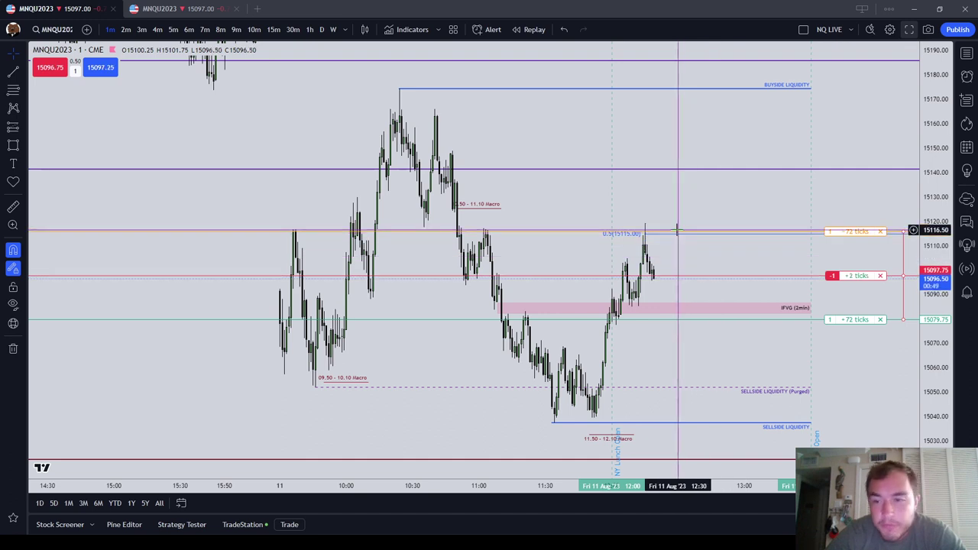
left_click_drag(859, 361, 831, 356)
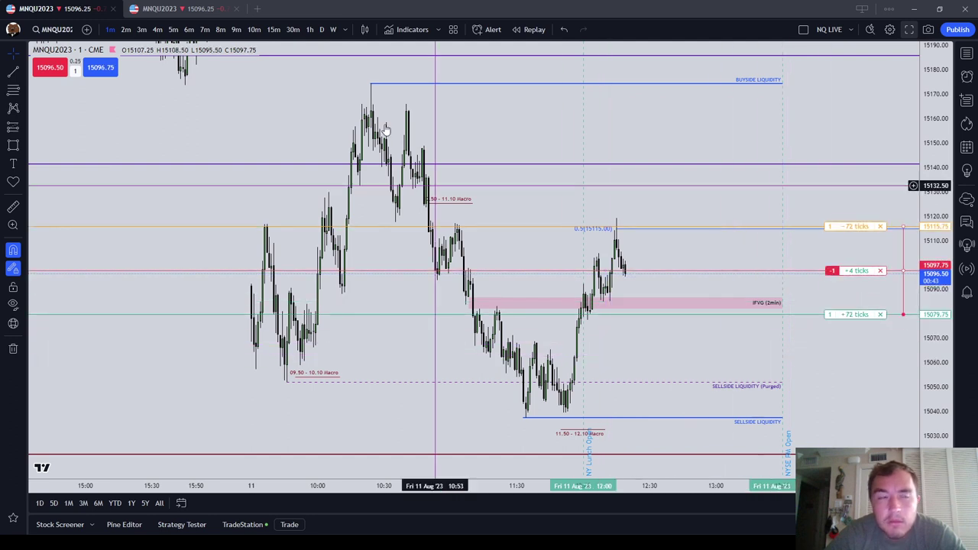
left_click(126, 29)
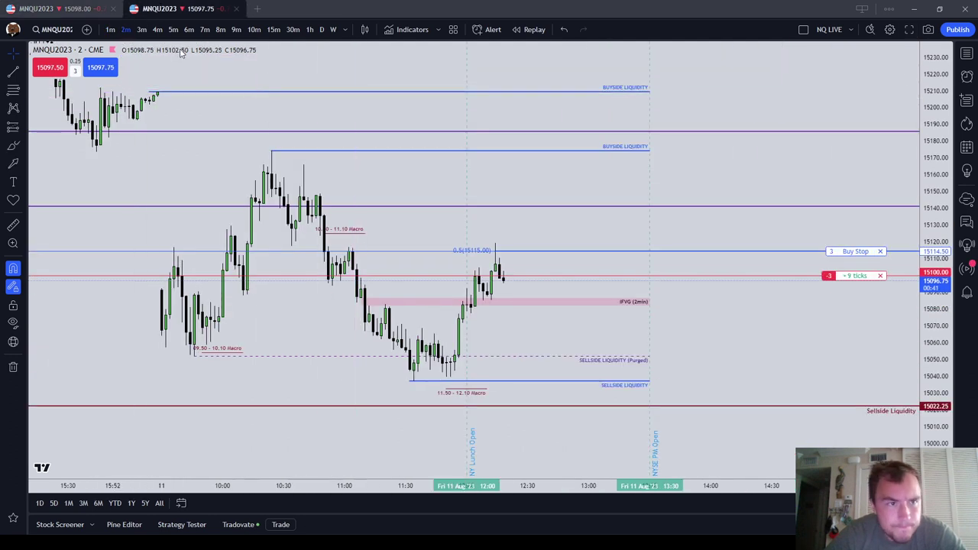